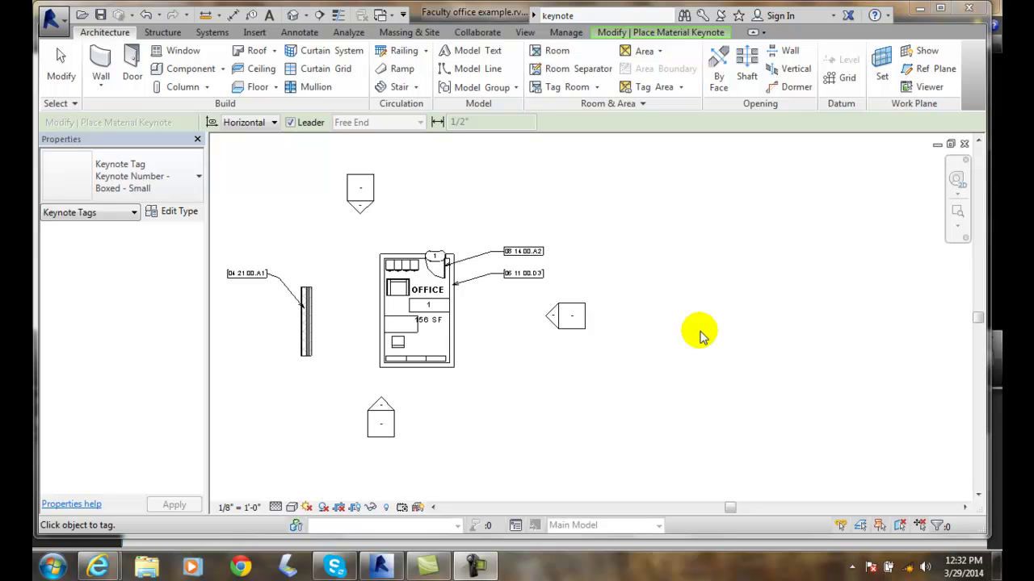
# Switch to the View ribbon tab to reach the Legends tools
pyautogui.click(524, 34)
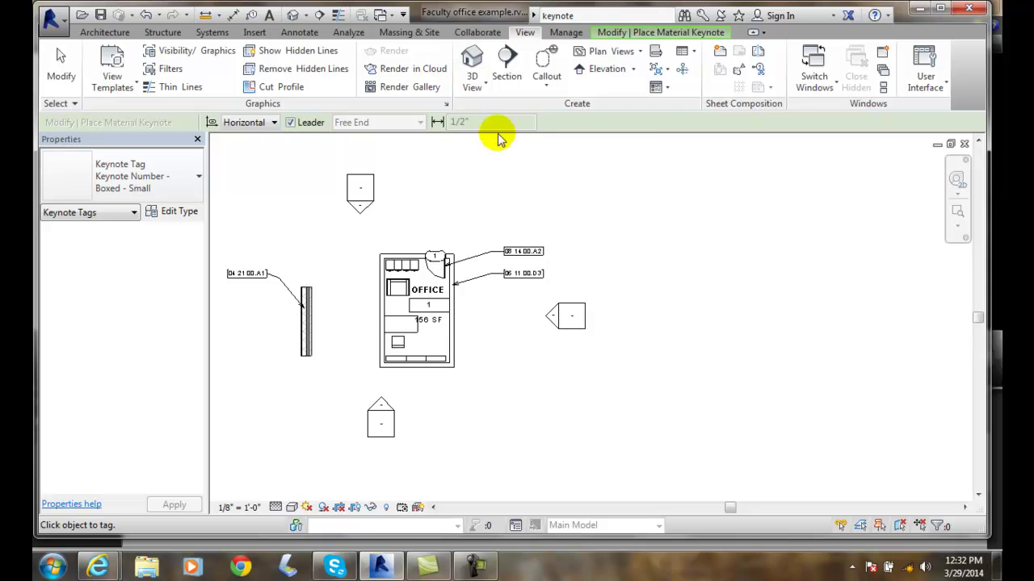
# Create a new Keynote Legend, skipping the save reminder, and start editing its name
pyautogui.click(669, 90)
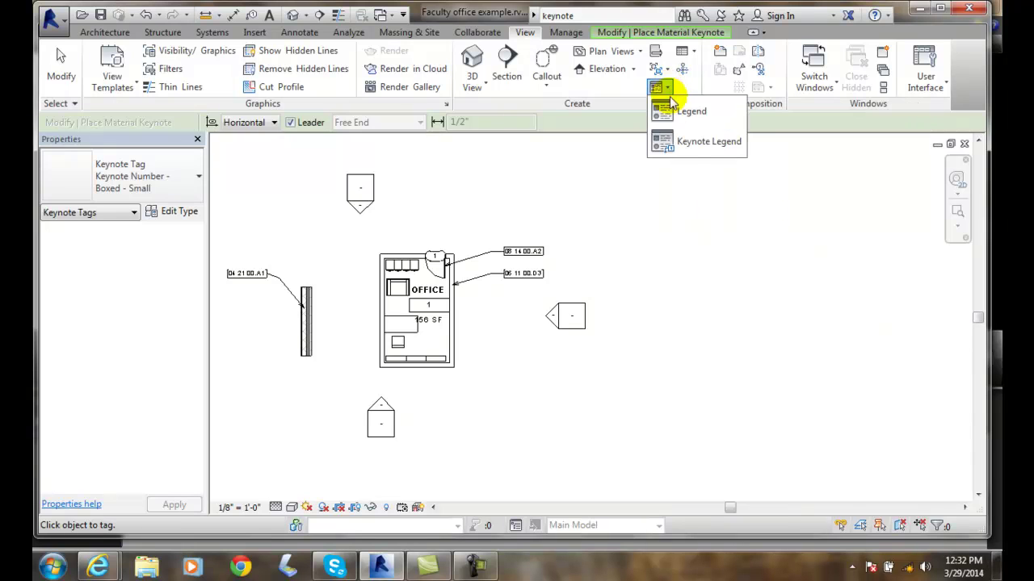
pyautogui.click(692, 147)
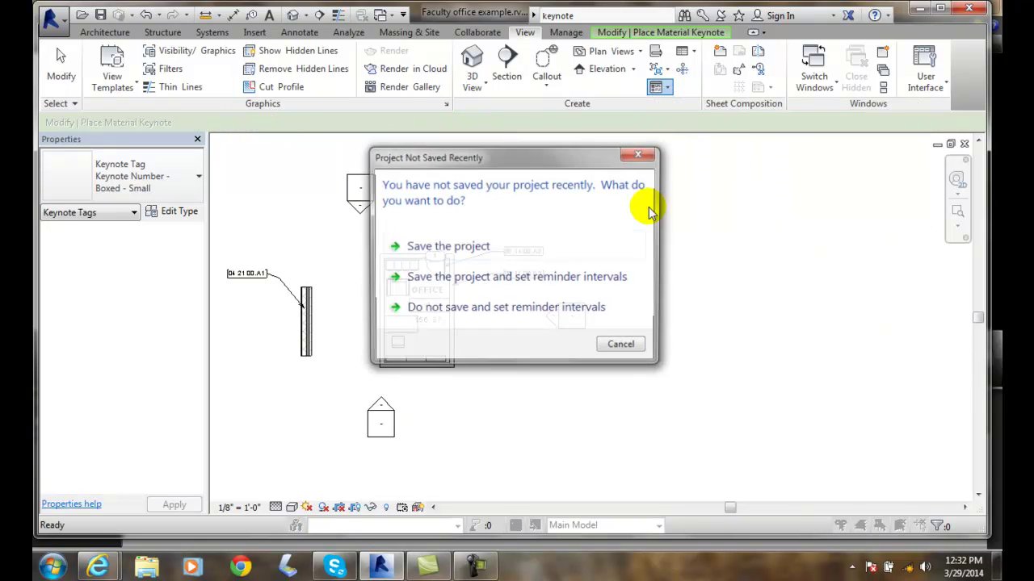
pyautogui.click(561, 307)
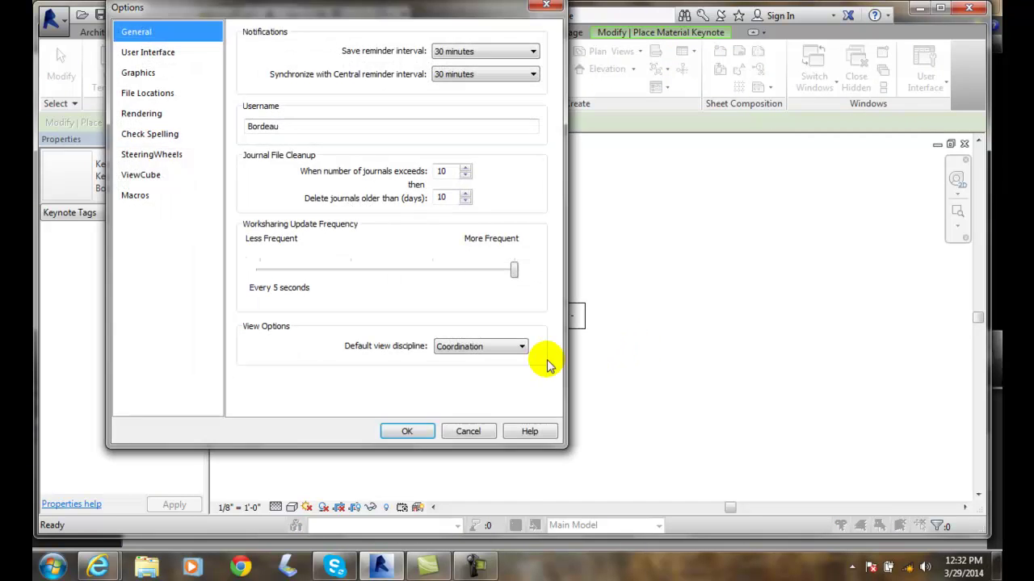
pyautogui.click(466, 432)
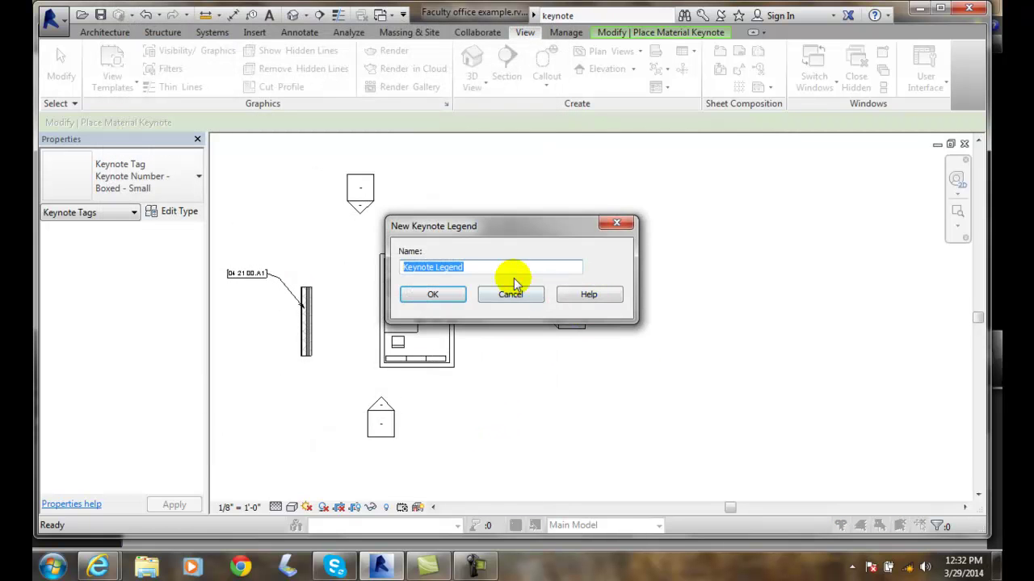
pyautogui.click(474, 268)
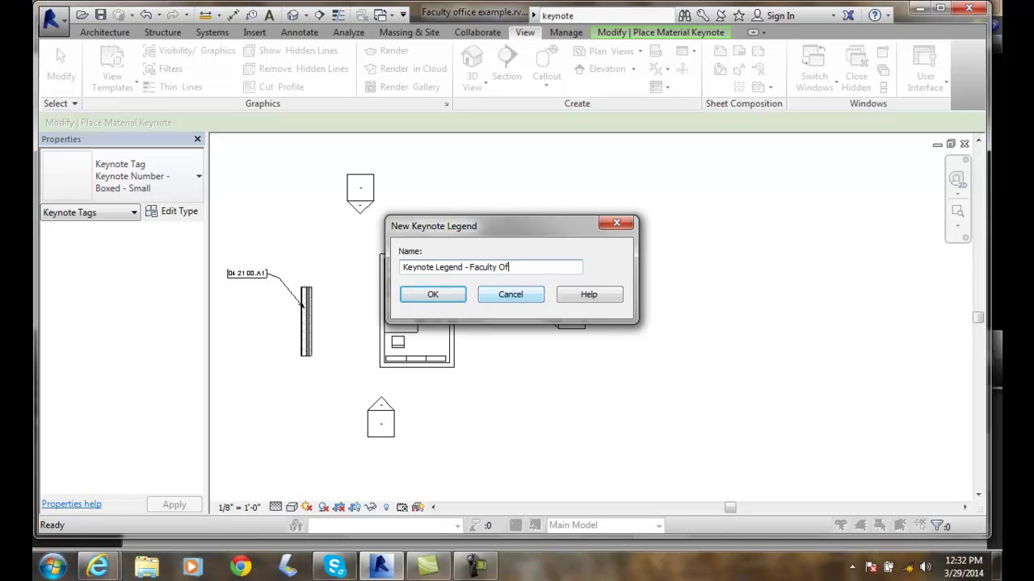
# Name the legend 'Keynote Legend - Faculty Office' and confirm it
pyautogui.click(437, 295)
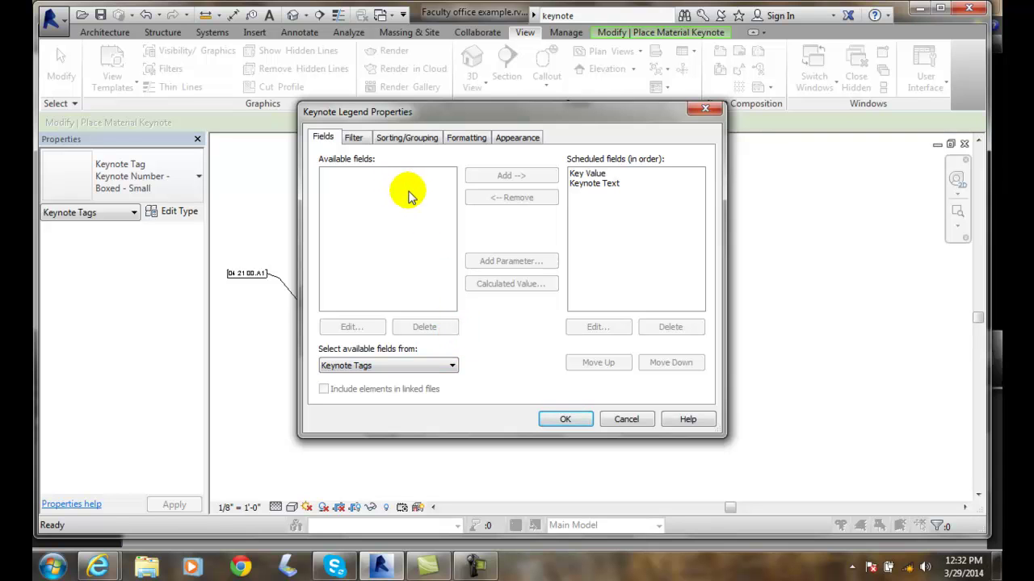
# Review the Key Value and Keynote Text scheduled fields, keeping them in that order
pyautogui.click(583, 175)
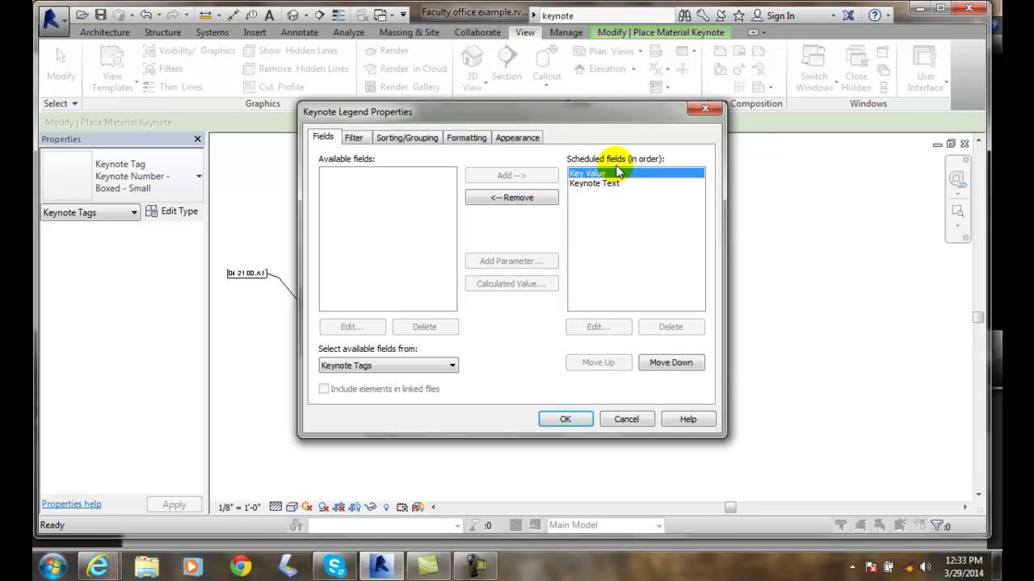
pyautogui.click(594, 184)
pyautogui.click(587, 173)
pyautogui.click(584, 184)
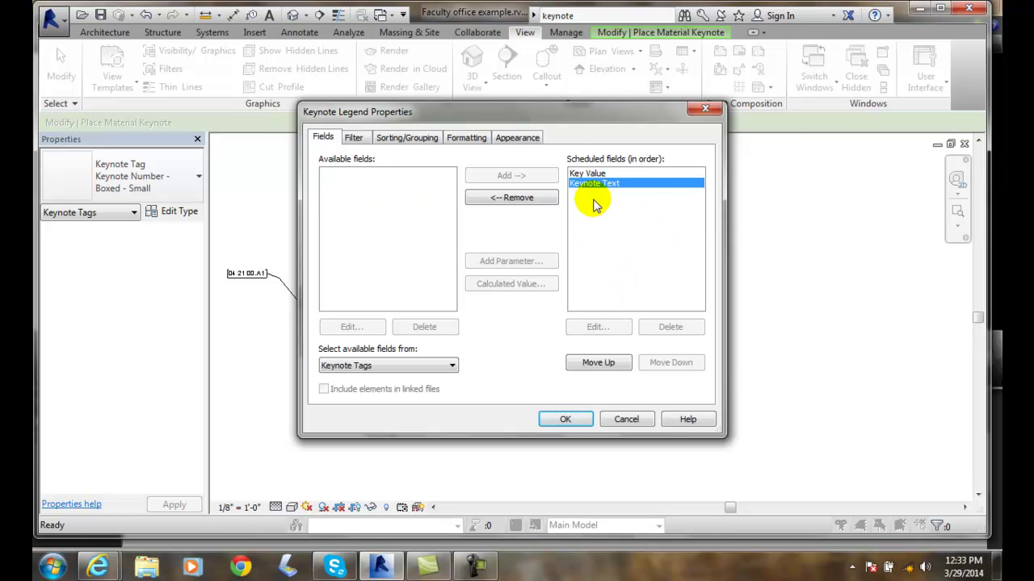
pyautogui.click(355, 138)
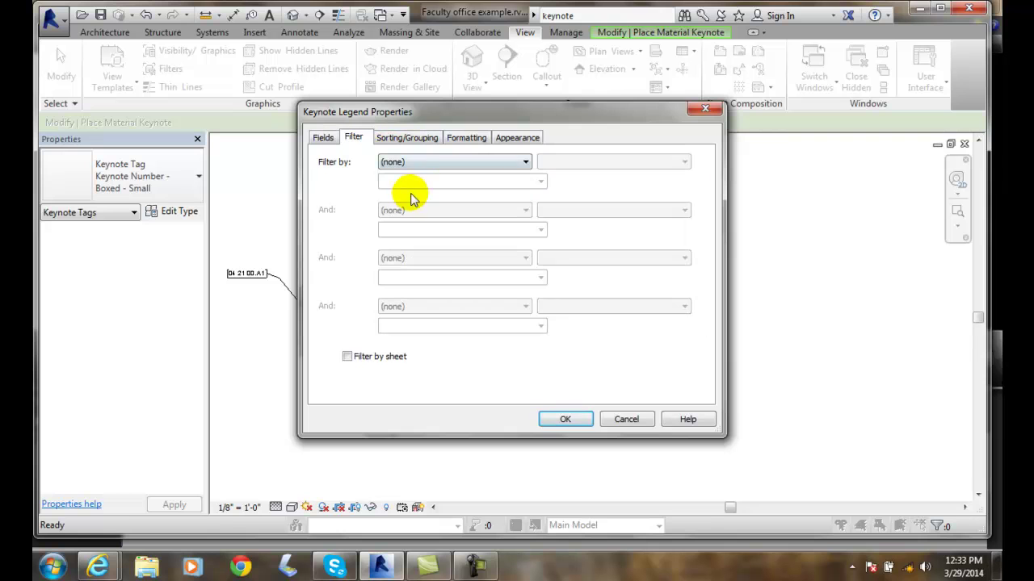
# Try filtering the legend by Key Value, then reset the filter to (none)
pyautogui.click(453, 165)
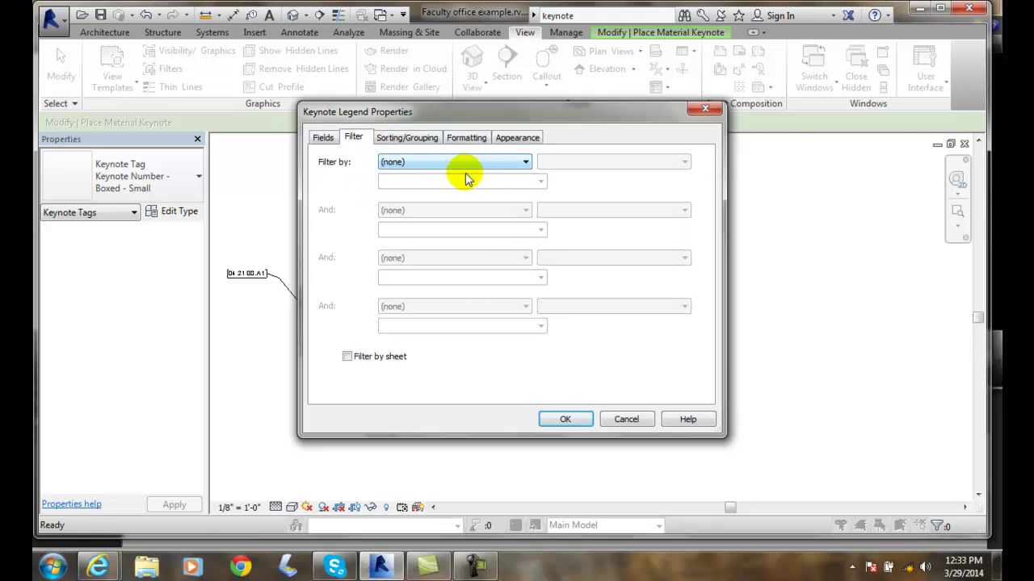
pyautogui.click(525, 163)
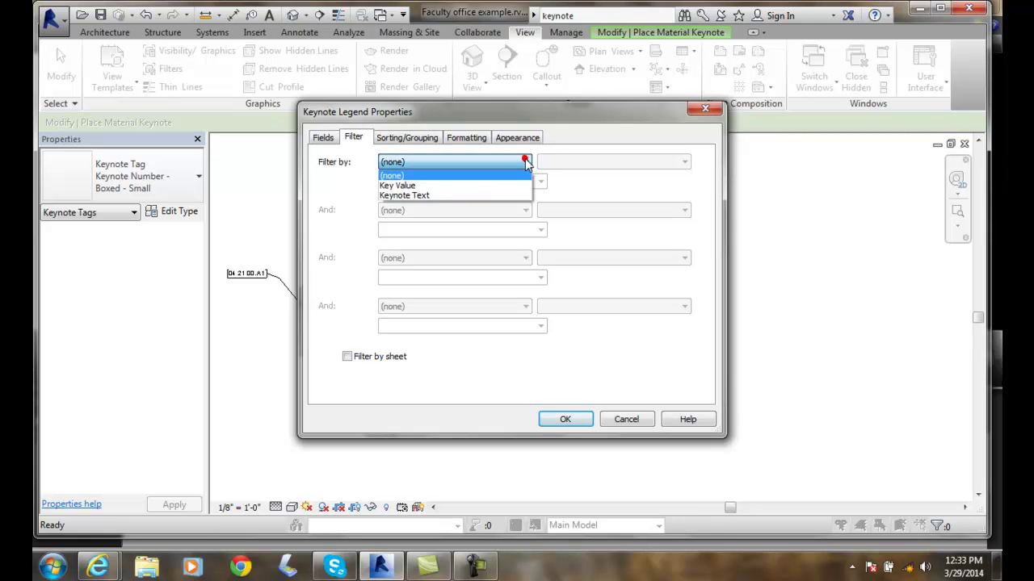
pyautogui.click(434, 186)
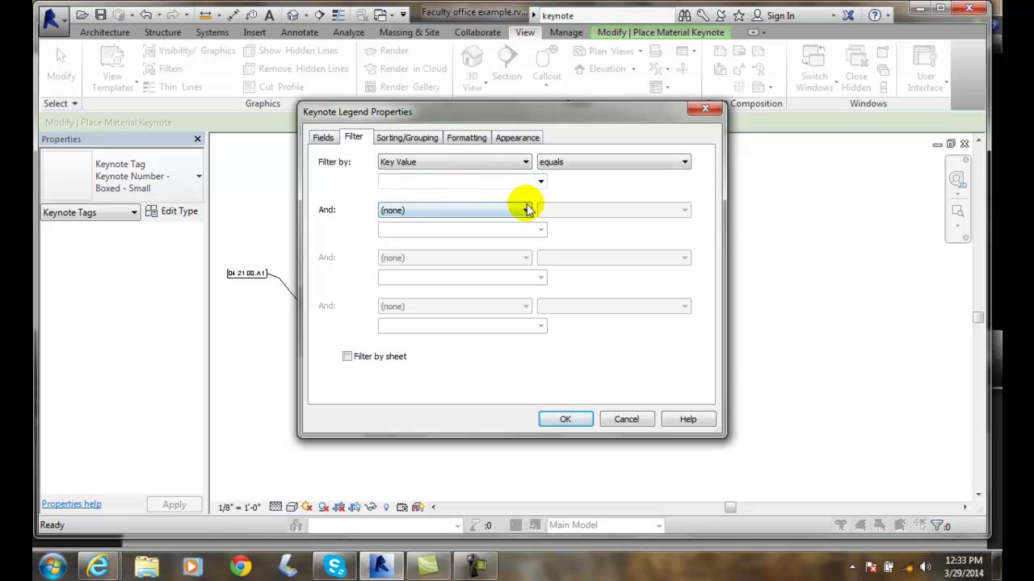
pyautogui.click(526, 161)
pyautogui.click(414, 177)
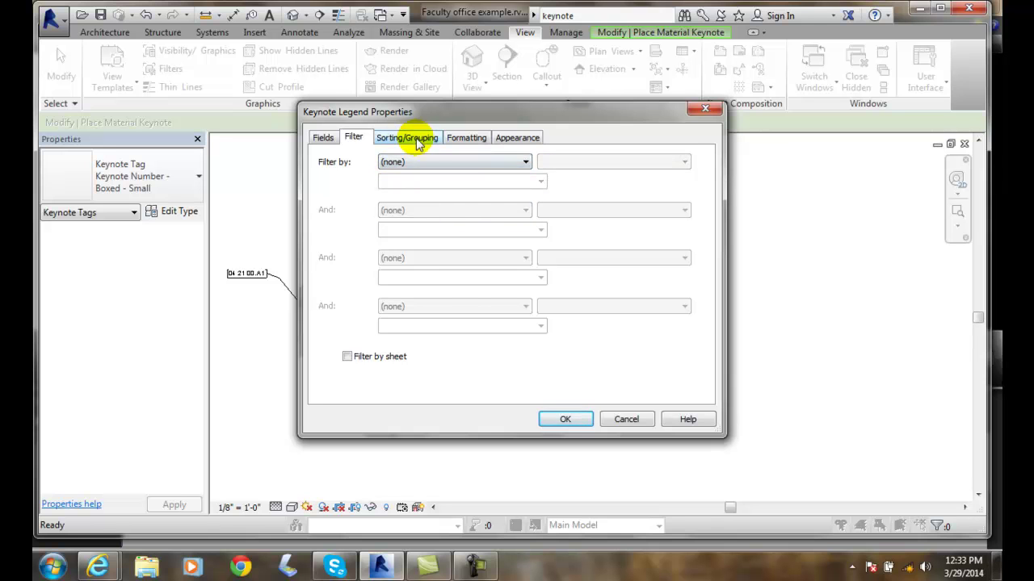
pyautogui.click(419, 138)
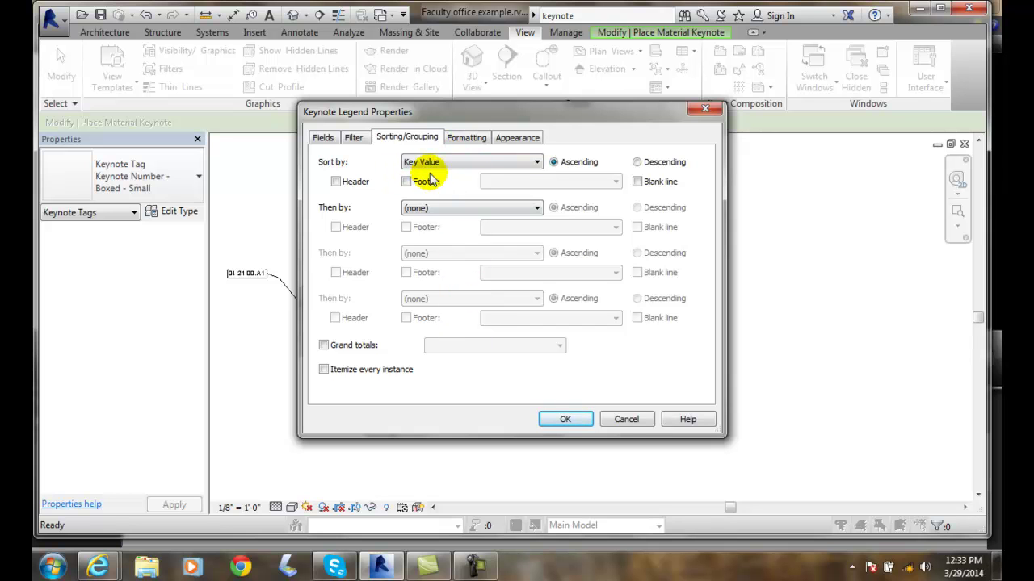
# Keep the legend sorted by Key Value ascending and move to column formatting
pyautogui.click(450, 161)
pyautogui.click(468, 139)
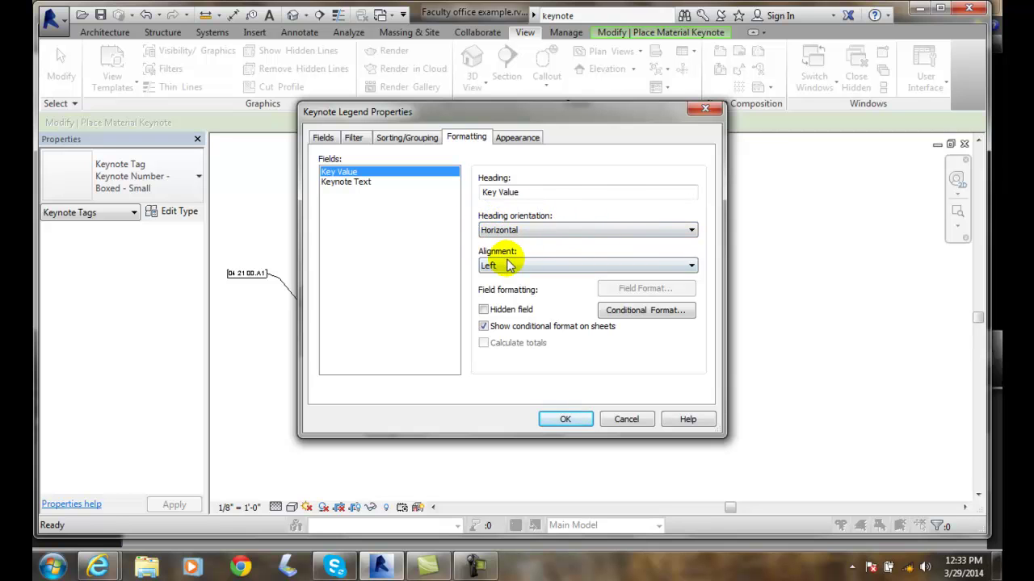
# Leave the Key Value column left-aligned and review the grid line and text appearance
pyautogui.click(690, 267)
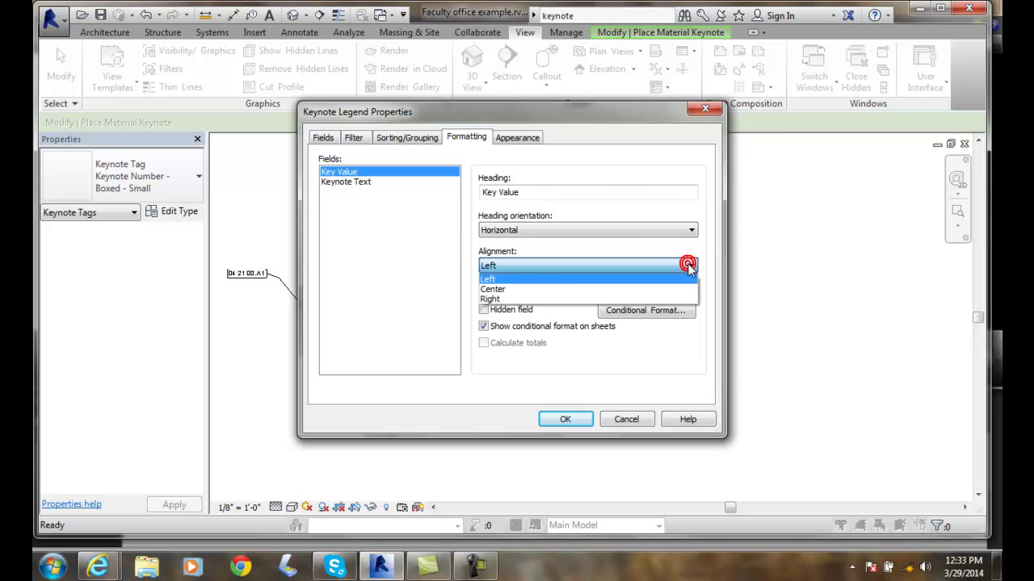
pyautogui.click(795, 252)
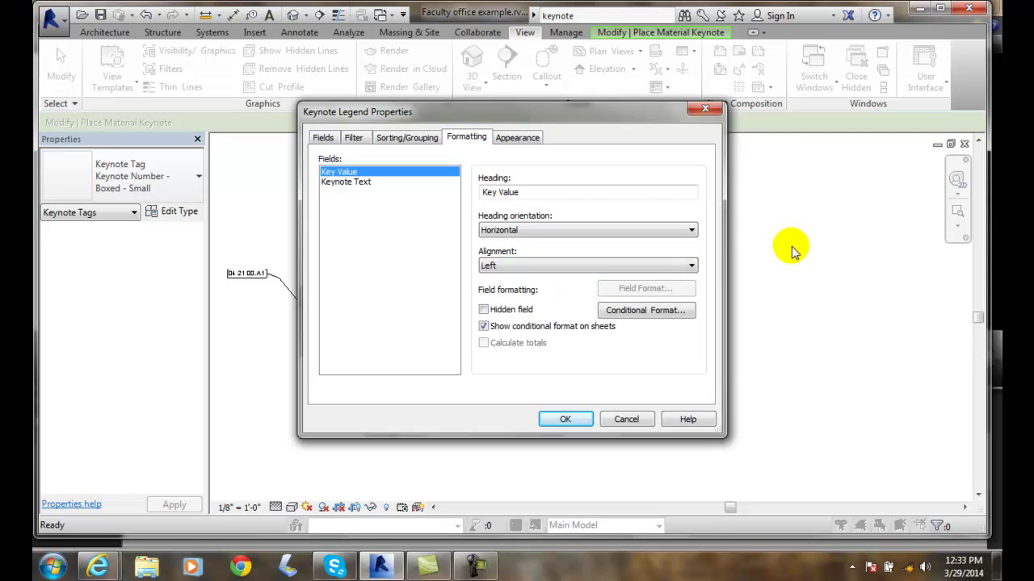
pyautogui.click(517, 137)
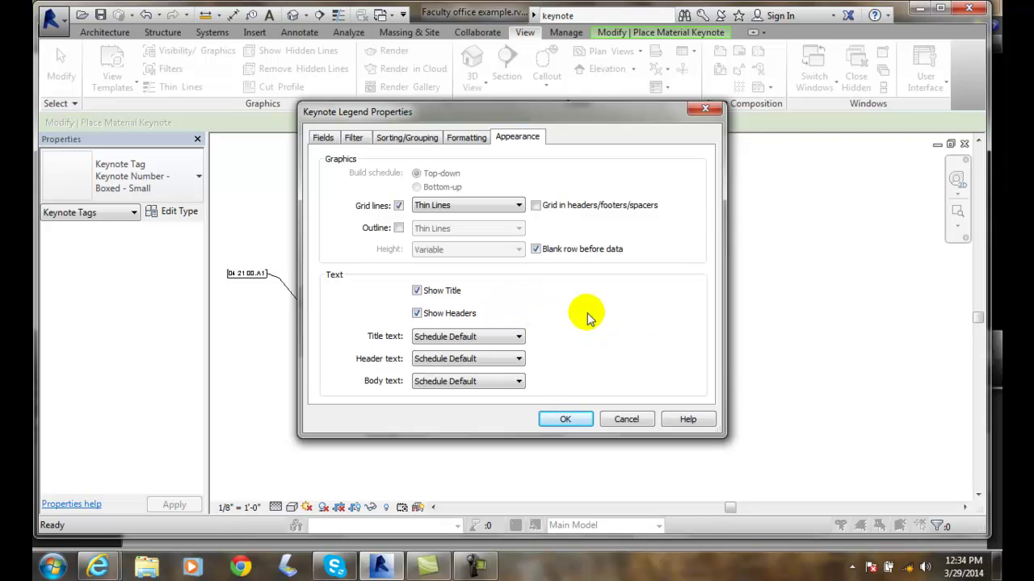
# Recheck the scheduled fields and accept the Keynote Legend Properties with OK
pyautogui.click(329, 135)
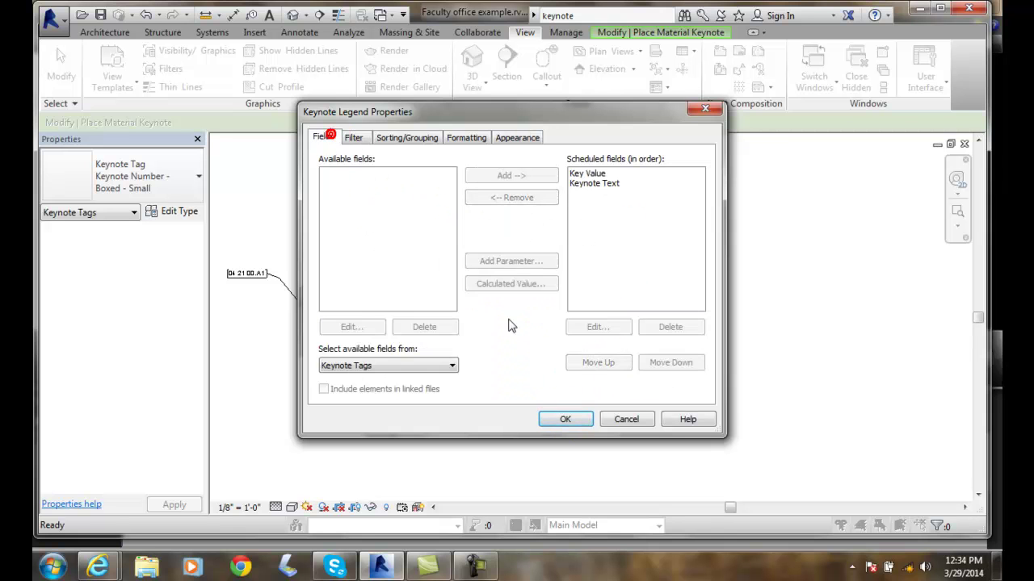
pyautogui.click(567, 420)
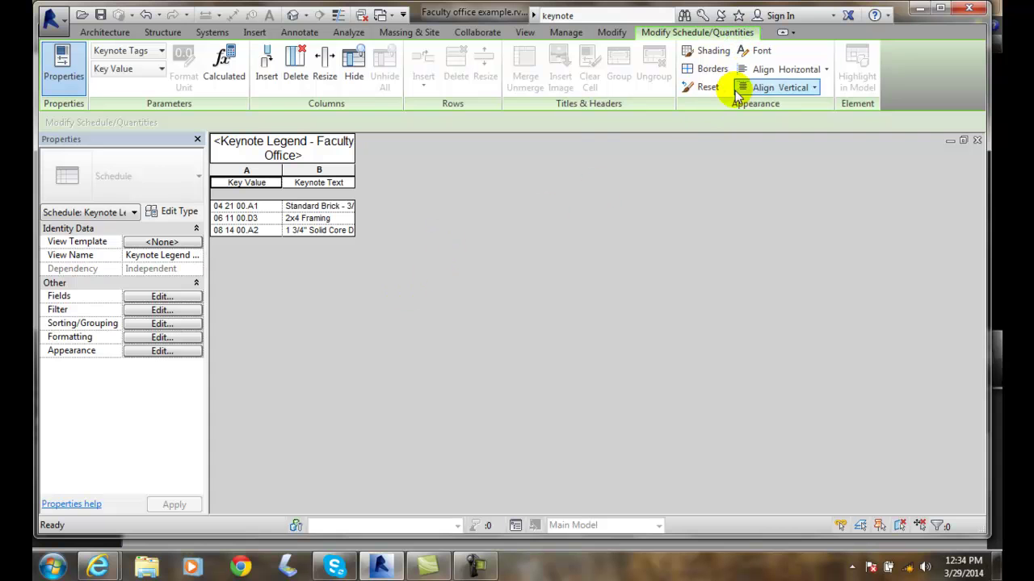
# Browse the Modify, Architecture and Manage tabs, ending on the View tab
pyautogui.click(611, 33)
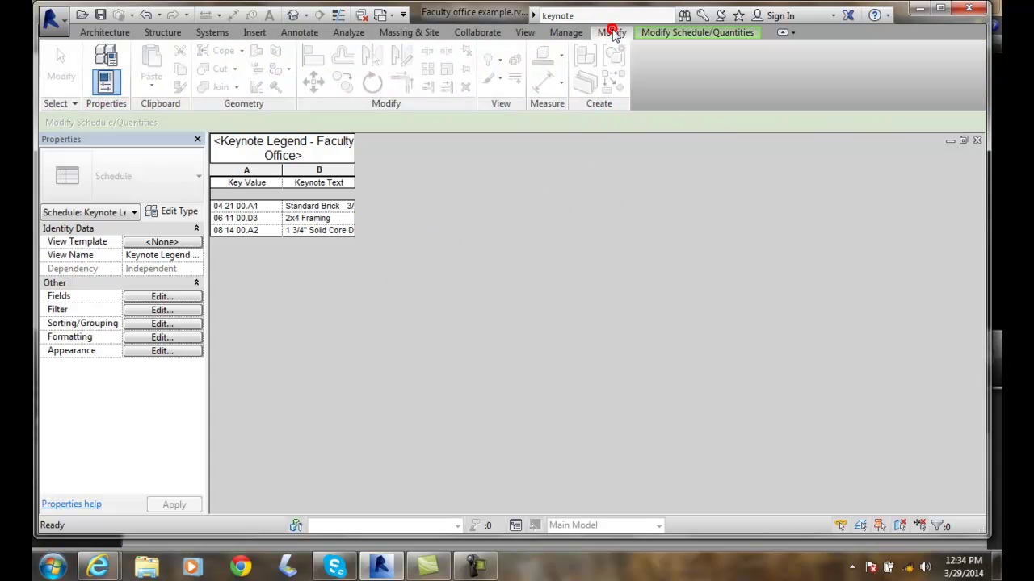
pyautogui.click(102, 33)
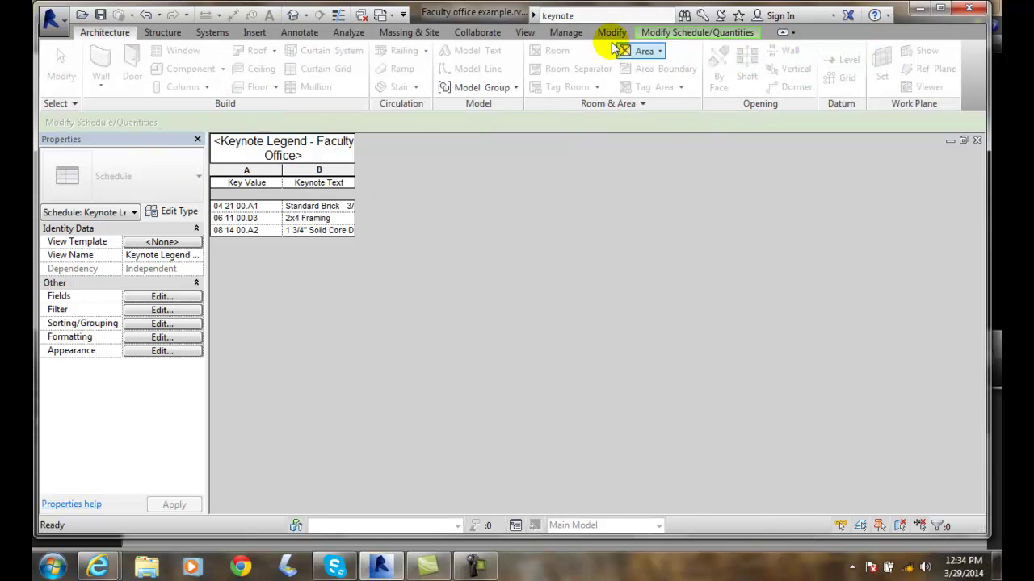
pyautogui.click(567, 34)
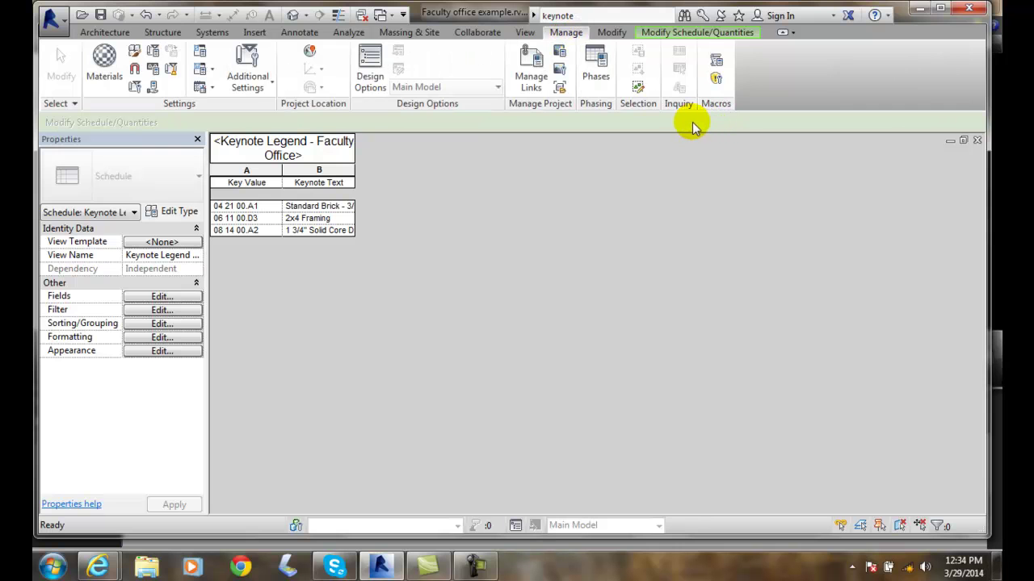
pyautogui.click(525, 33)
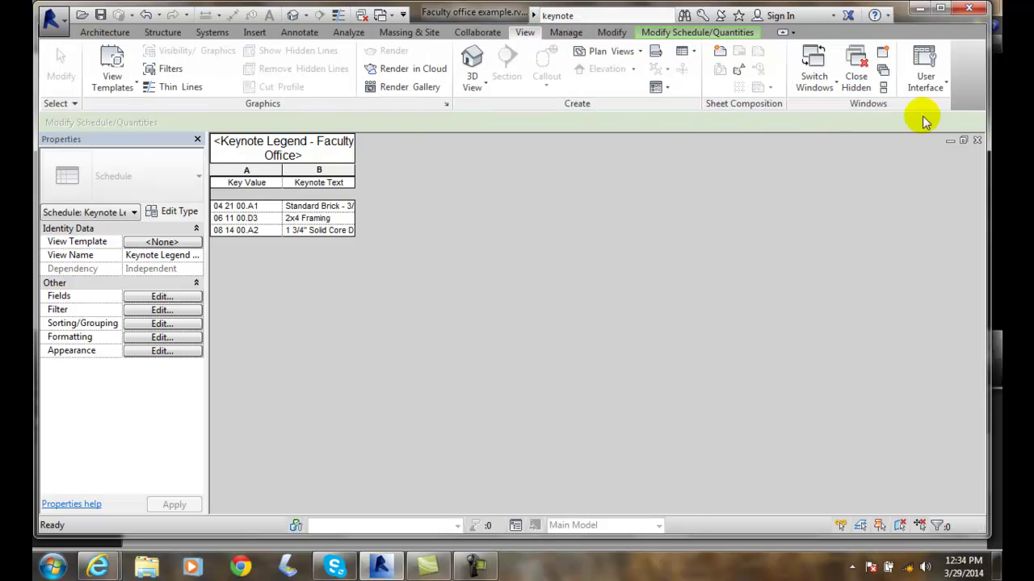
# Show the Project Browser, select Keynote Legend - Faculty Office under Legends, then open Level 1
pyautogui.click(926, 77)
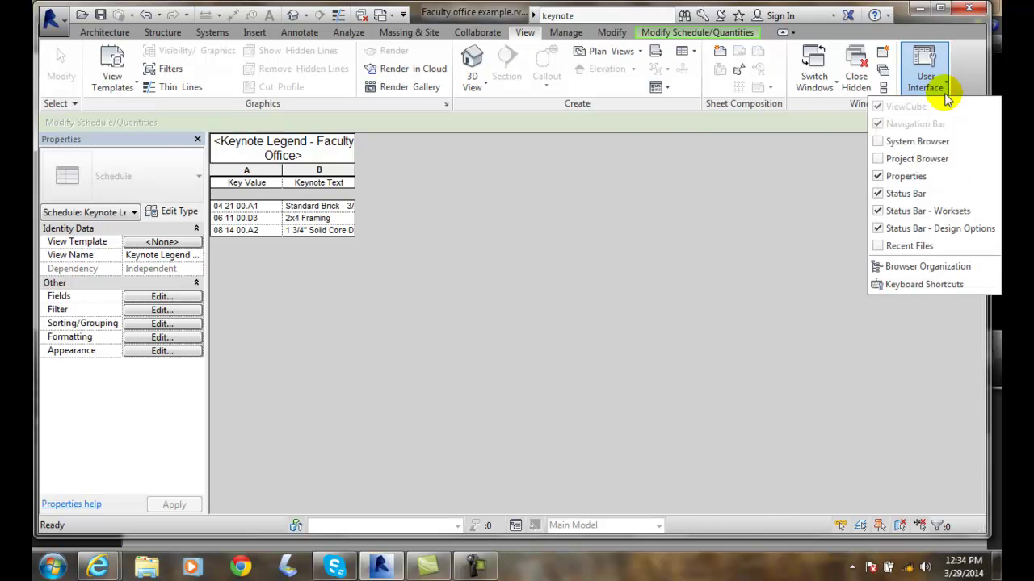
pyautogui.click(882, 159)
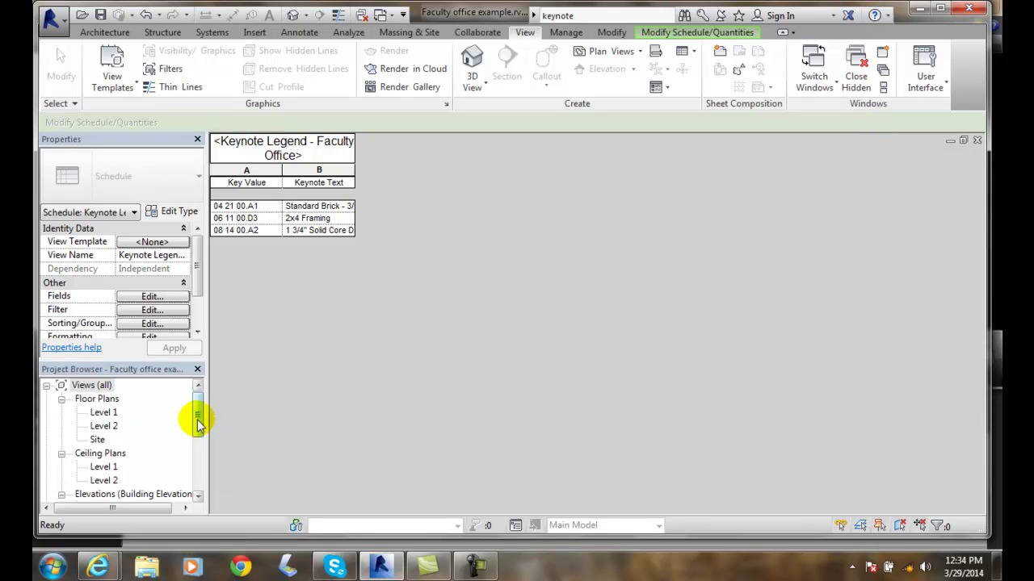
pyautogui.moveTo(198, 421); pyautogui.dragTo(195, 460)
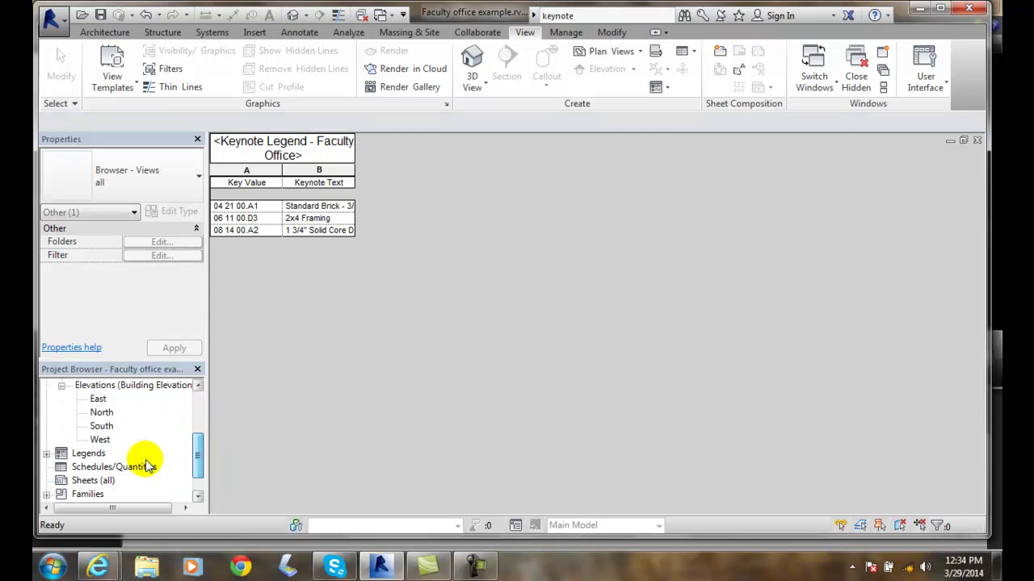
pyautogui.click(46, 454)
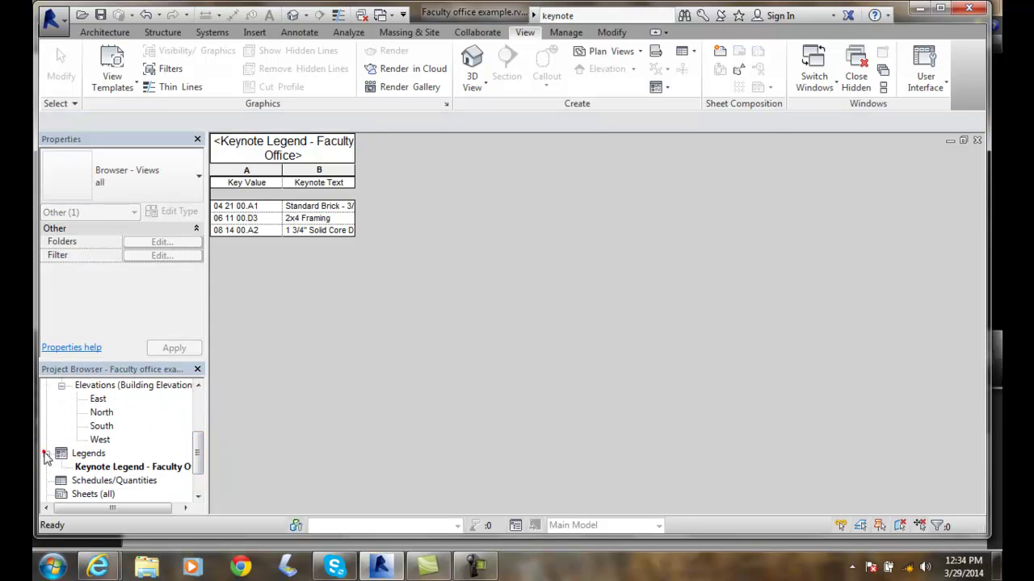
pyautogui.click(103, 470)
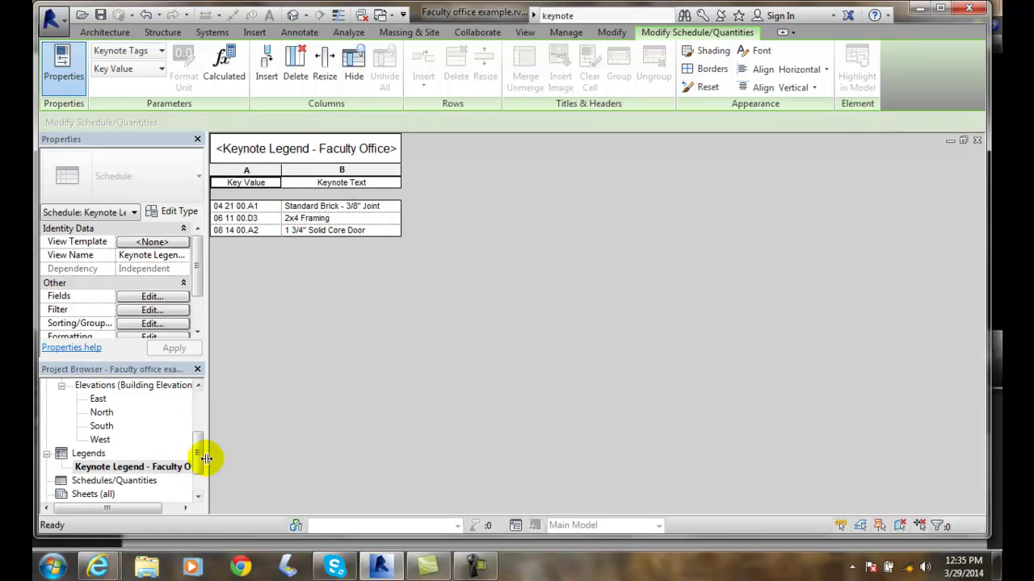
pyautogui.moveTo(200, 458); pyautogui.dragTo(204, 417)
pyautogui.doubleClick(105, 412)
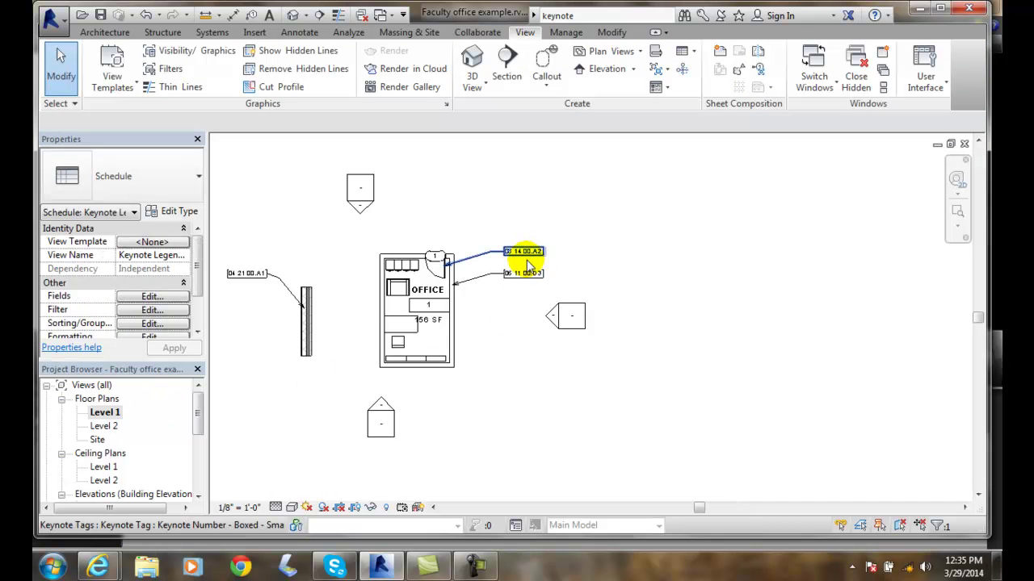
# Open the Keynote Legend - Faculty Office schedule from the Project Browser's Legends list
pyautogui.scroll(5, 525, 254)
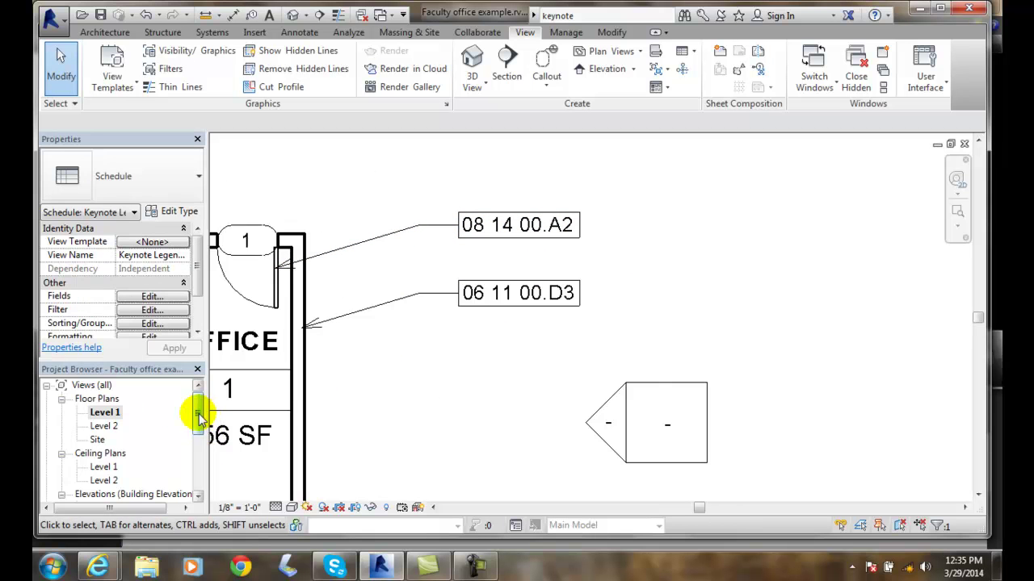
pyautogui.moveTo(199, 412); pyautogui.dragTo(192, 456)
pyautogui.click(120, 454)
pyautogui.doubleClick(121, 454)
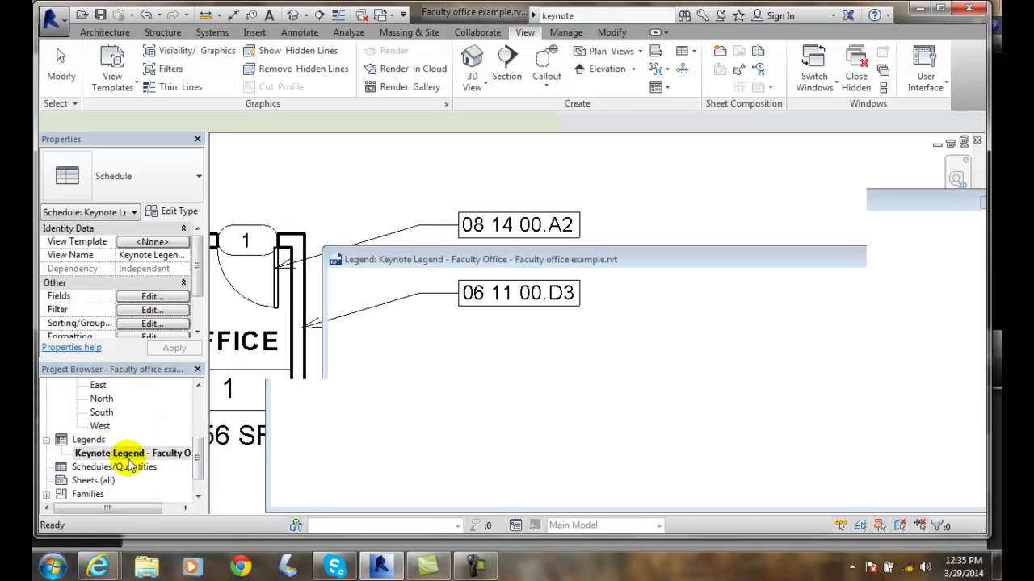